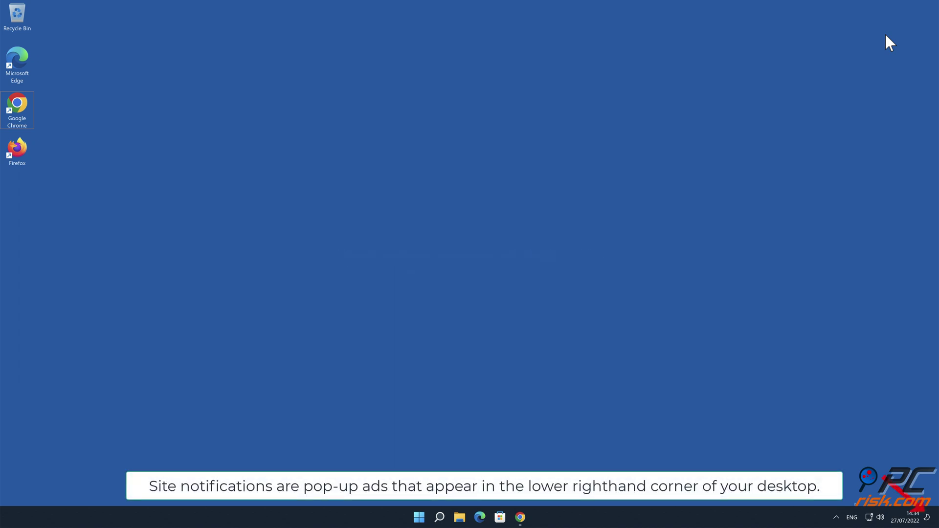
Allow ads4pc.com to show notifications in Chrome, then close the Chrome window.
click(521, 516)
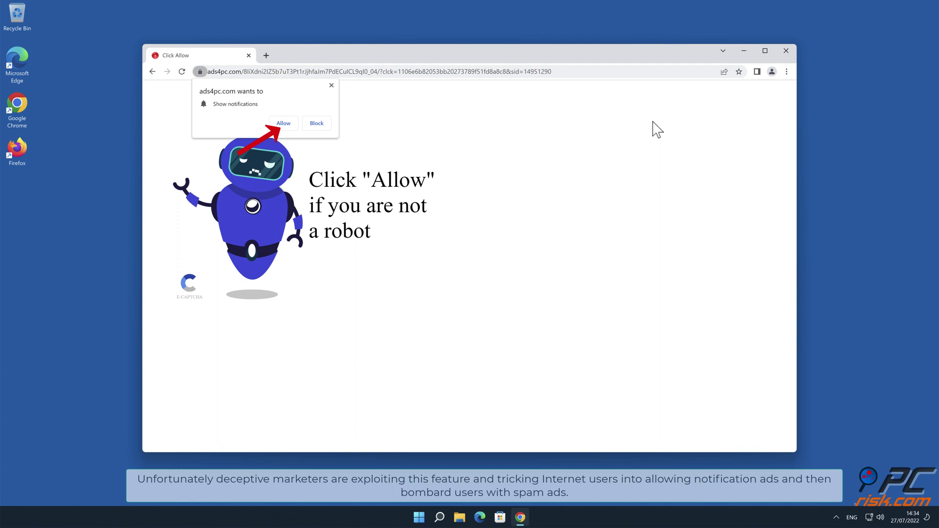
click(295, 128)
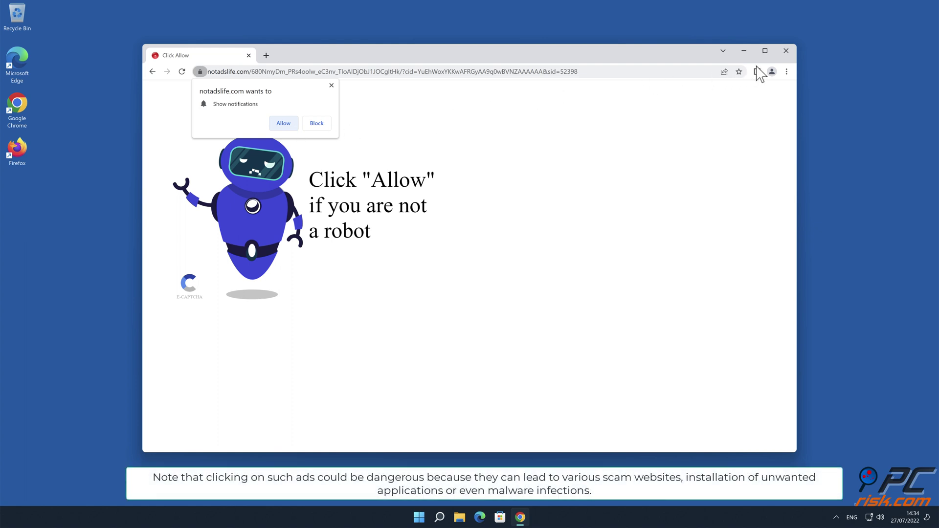
click(791, 51)
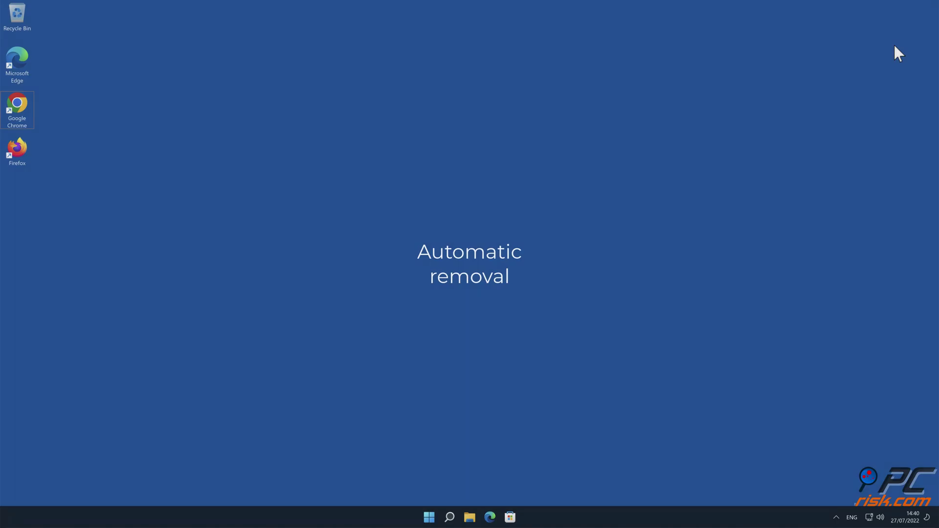
double_click(20, 100)
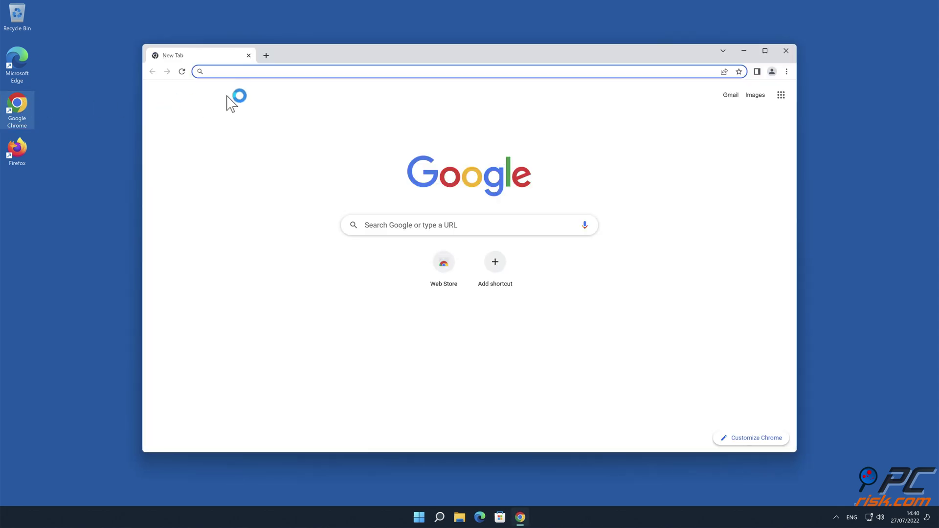
text(www.co)
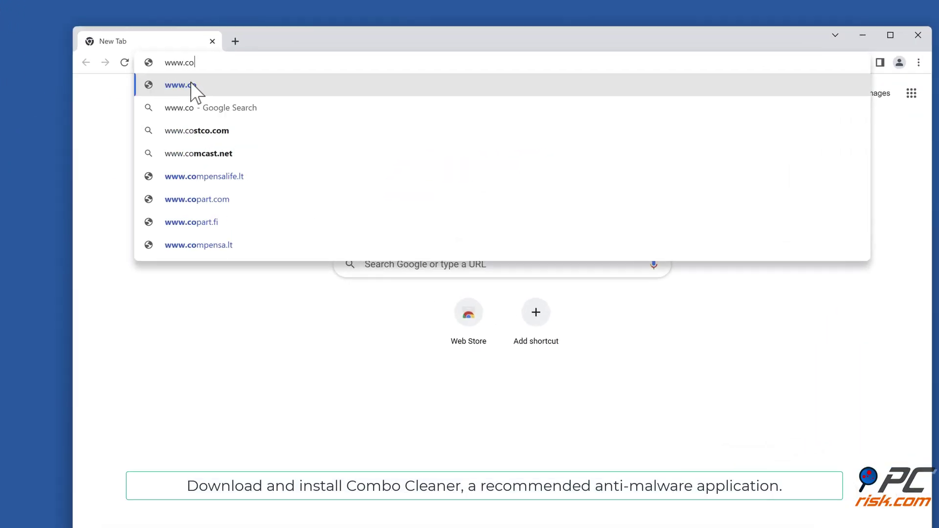
text(mbocleaner)
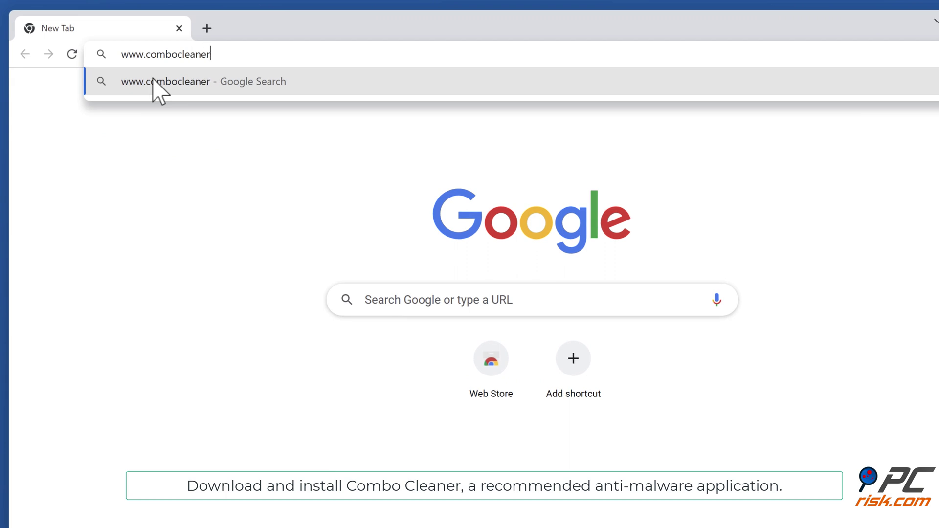
text(.com)
key(Return)
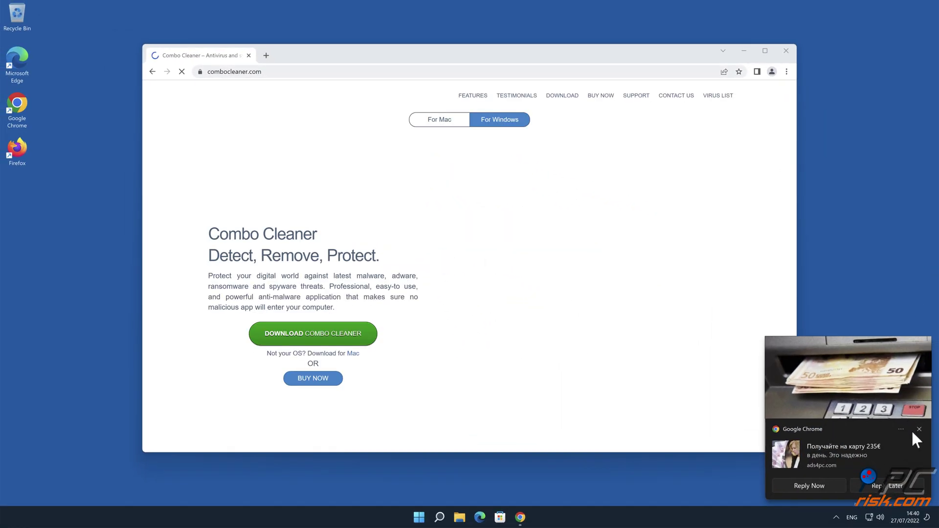
click(918, 429)
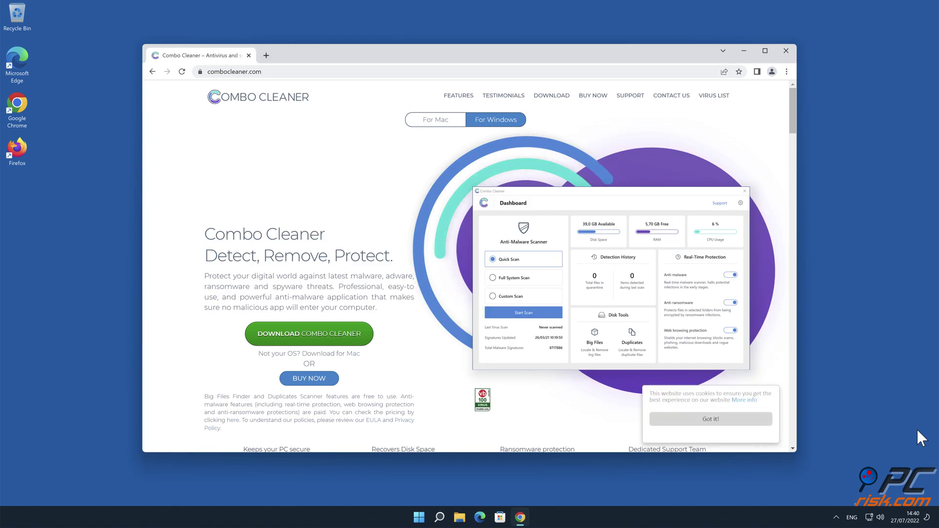
Download CCSetup.exe and install Combo Cleaner to C:\Program Files (x86)\Combo Cleaner\.
click(313, 337)
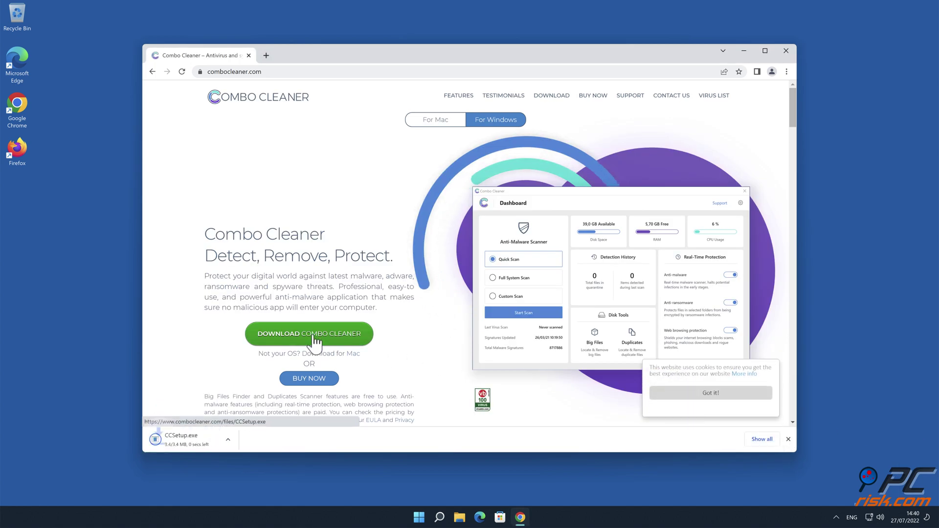
click(217, 437)
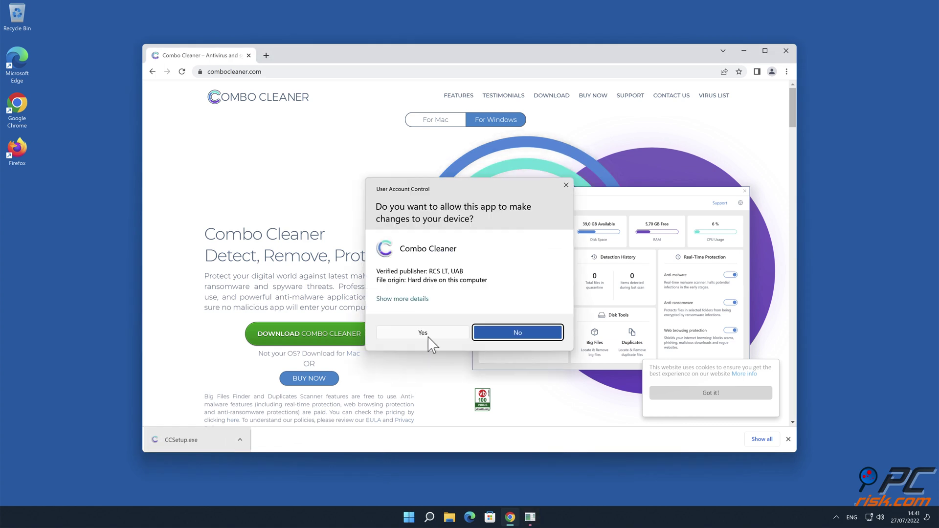
click(428, 337)
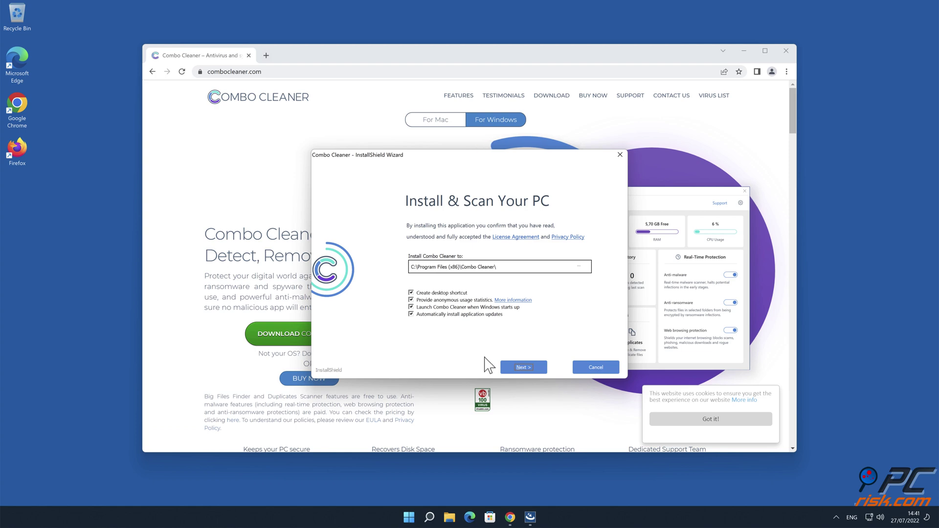
click(528, 365)
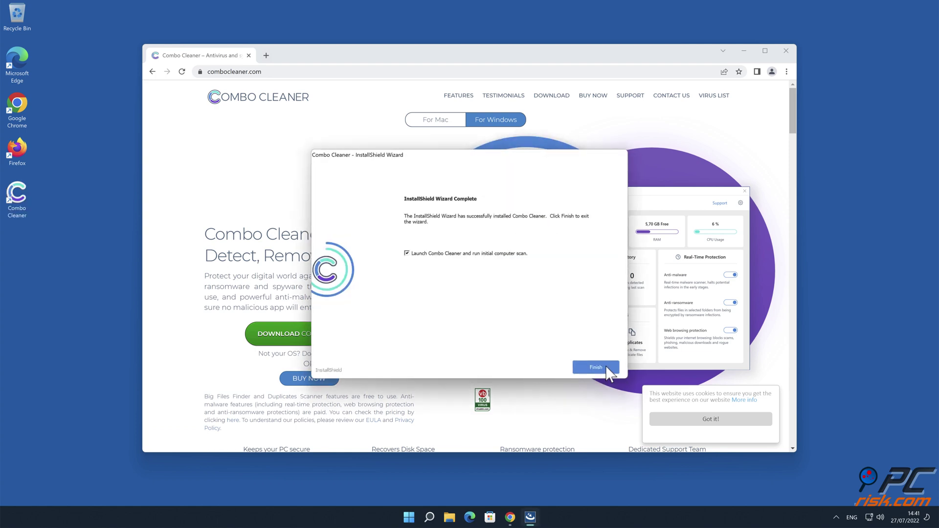
click(596, 368)
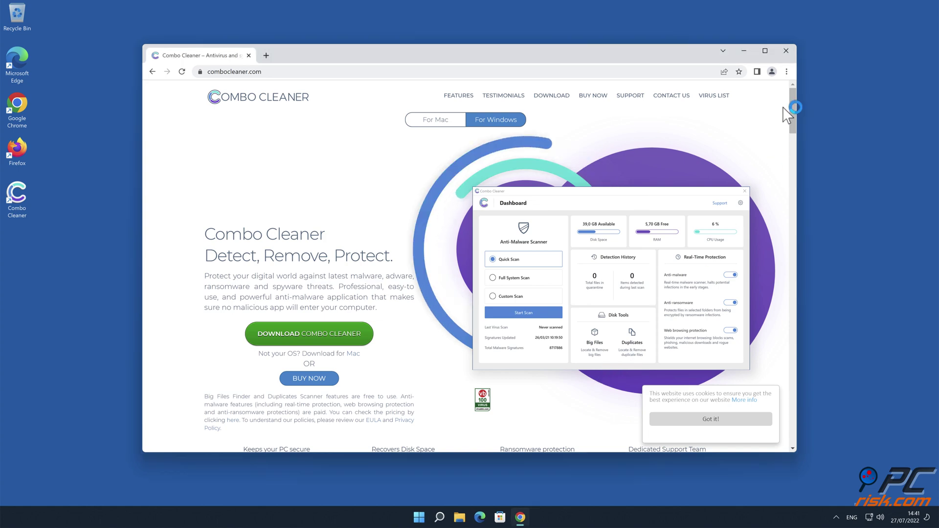
Close Chrome, activate the Combo Cleaner licence after the scan, and quarantine the ads4pc.com Ads threat.
click(786, 50)
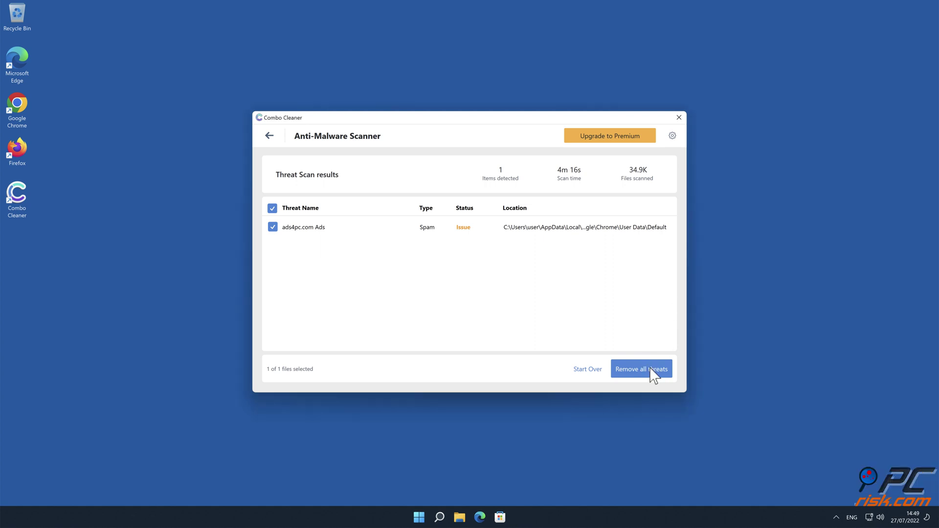
click(650, 370)
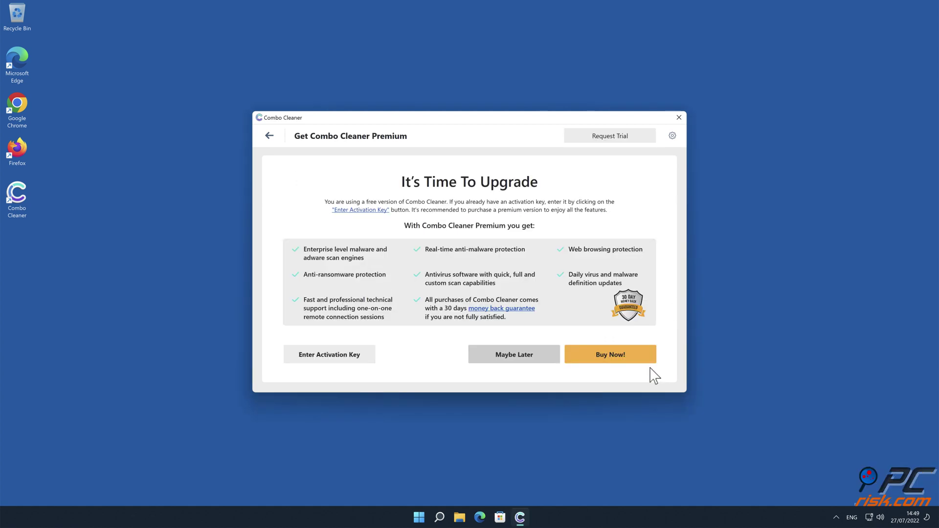
click(353, 361)
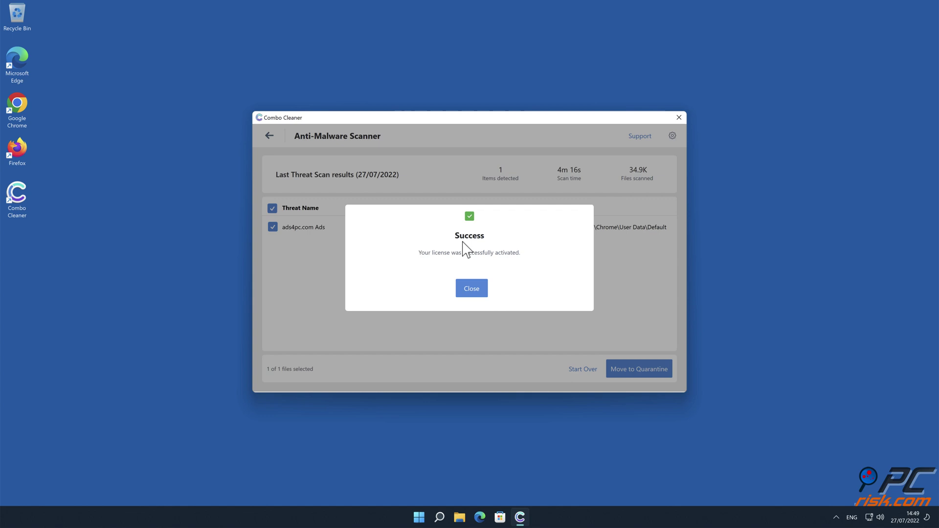
click(472, 290)
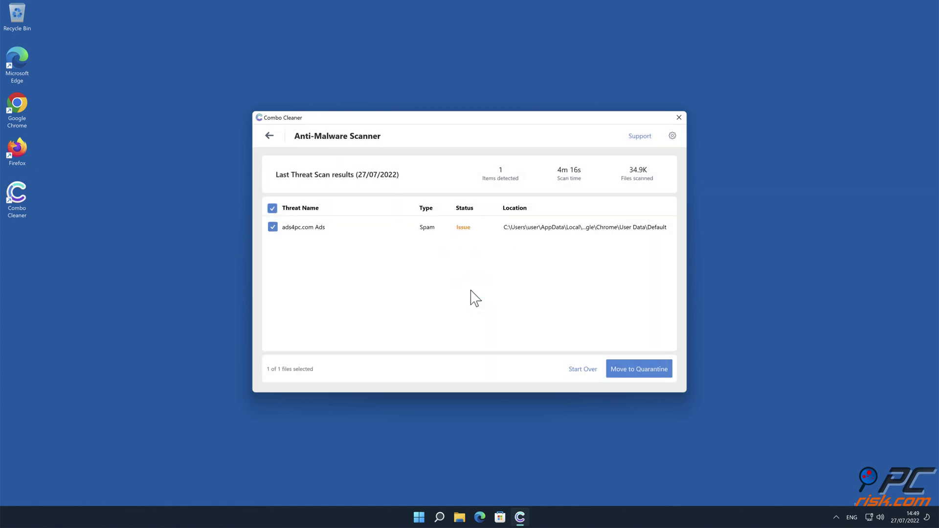
click(620, 369)
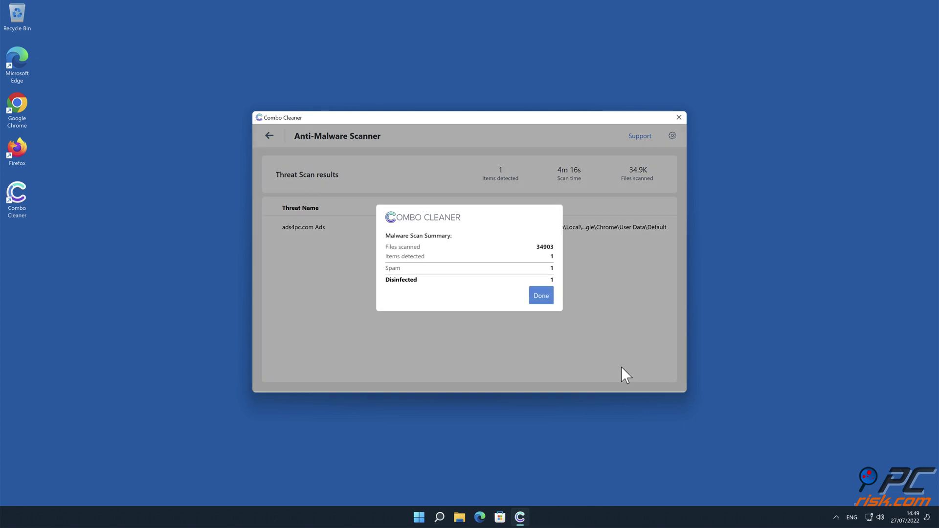
click(547, 298)
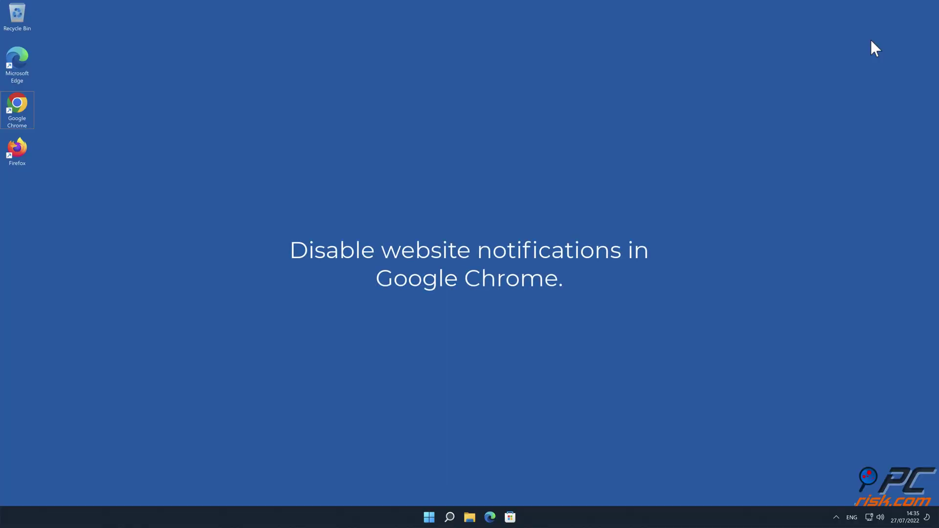
Launch Chrome and go to Settings > Privacy and security.
double_click(21, 100)
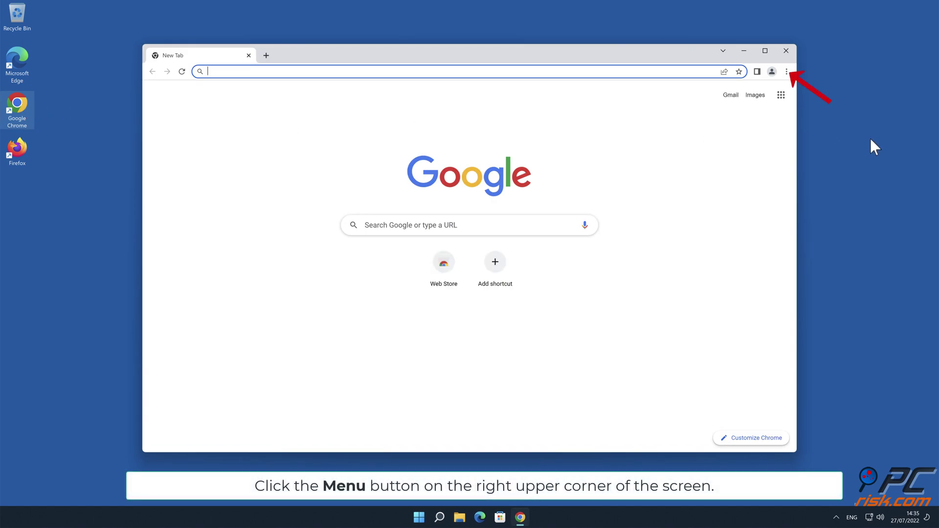
click(787, 71)
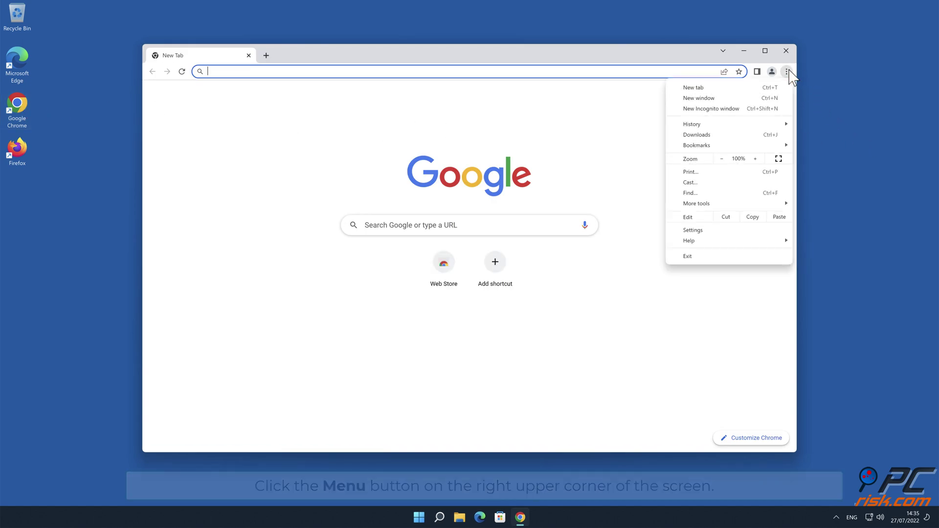
click(712, 232)
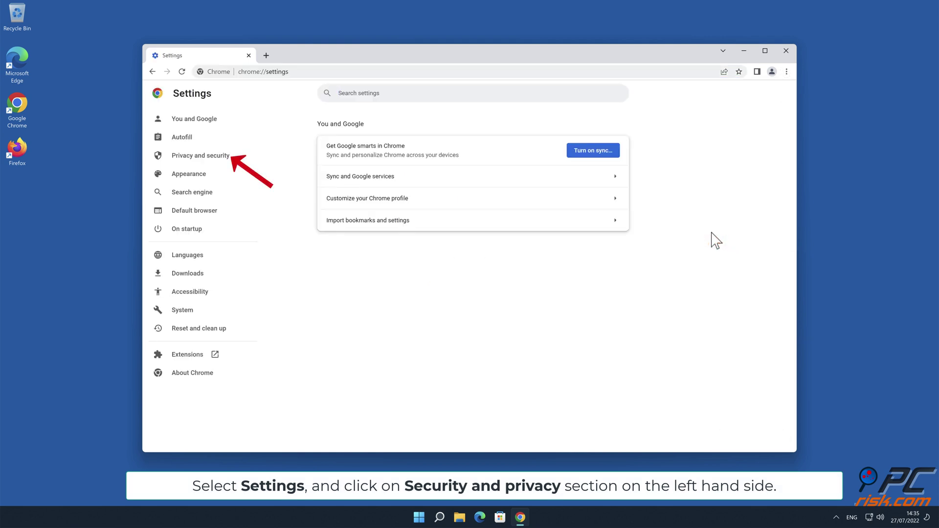
click(213, 159)
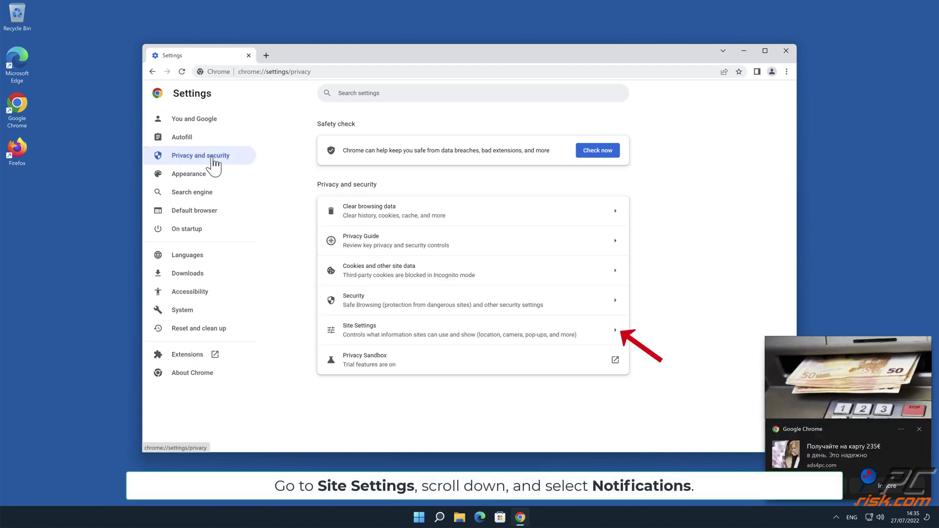
Delete ads4pc.com from Site Settings > Notifications allowed sites, then close Chrome.
click(609, 334)
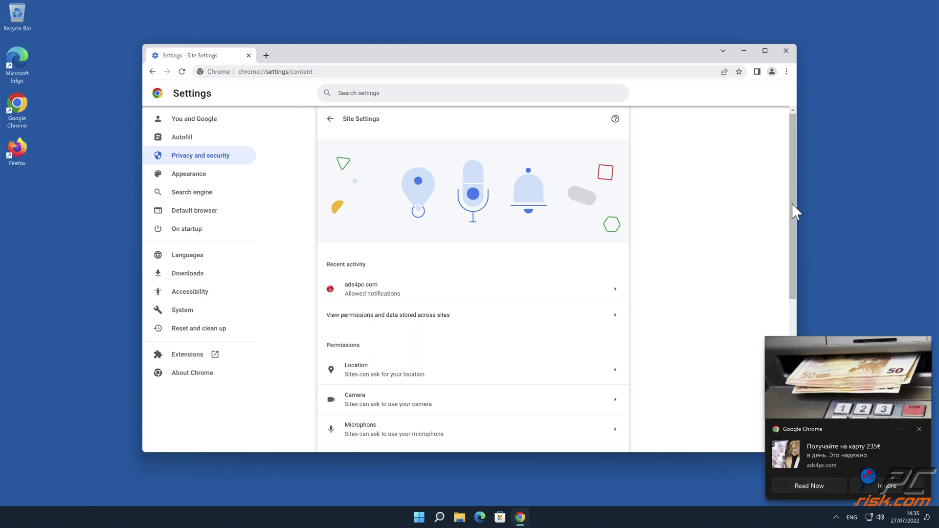
drag(793, 204, 793, 283)
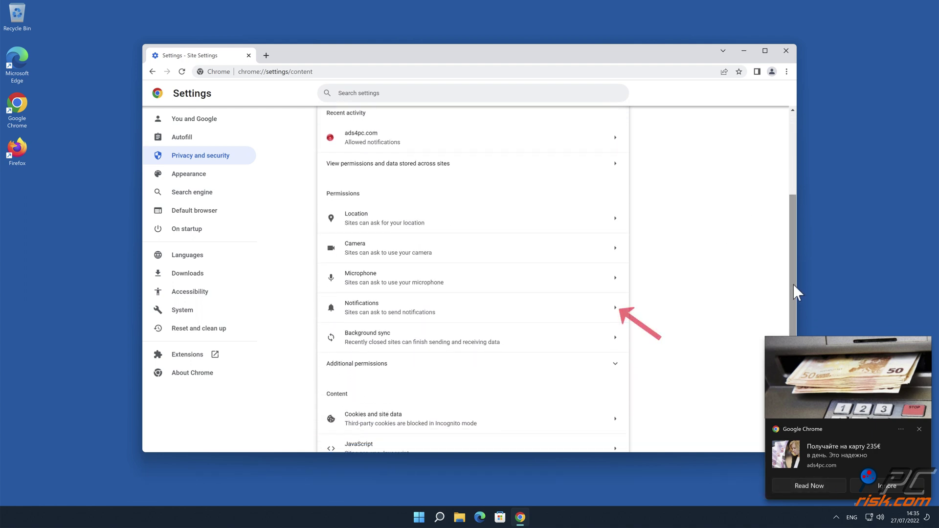
click(617, 309)
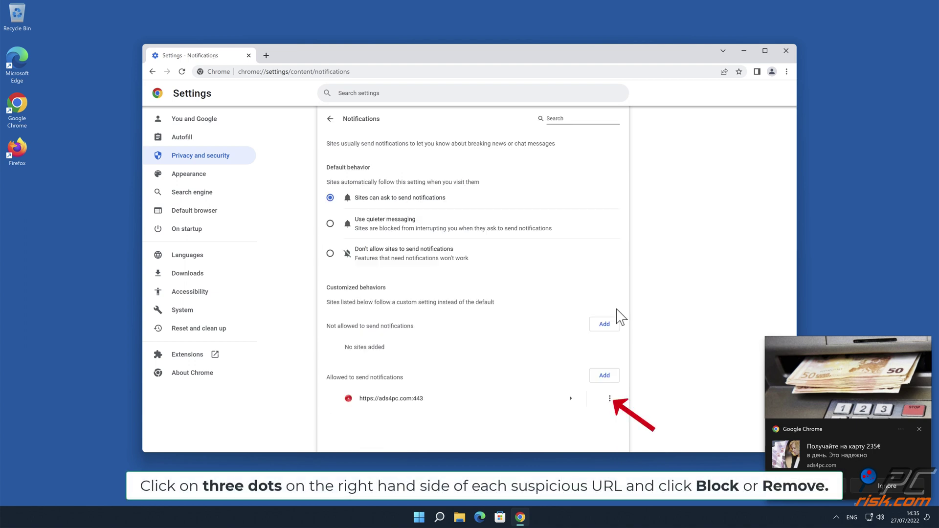
click(610, 399)
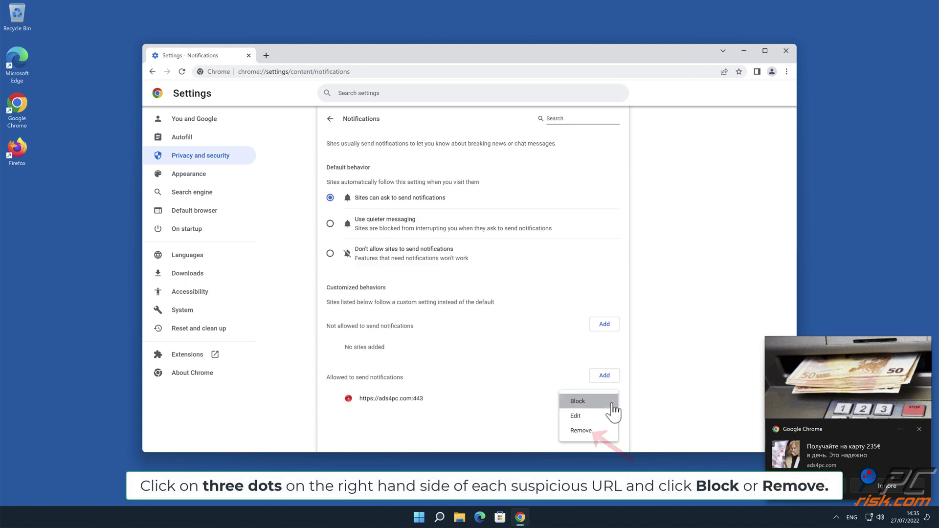
click(592, 433)
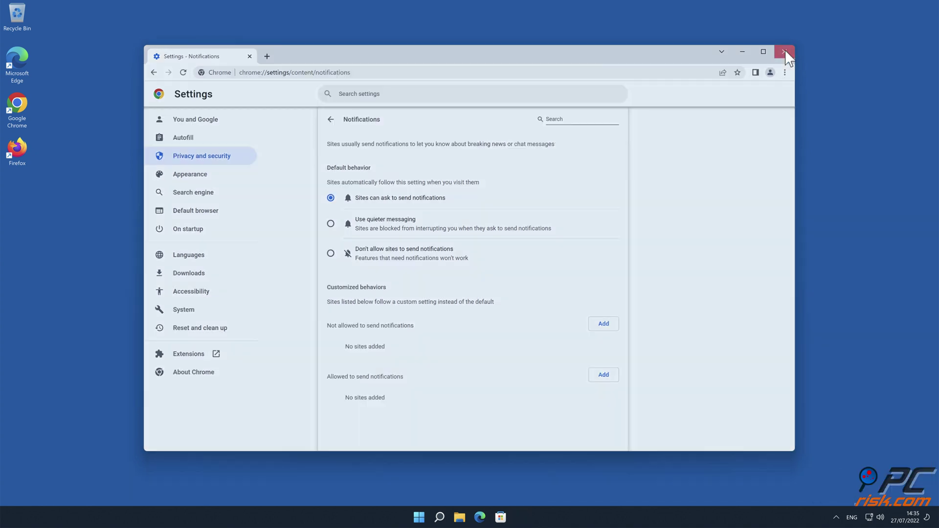
click(785, 50)
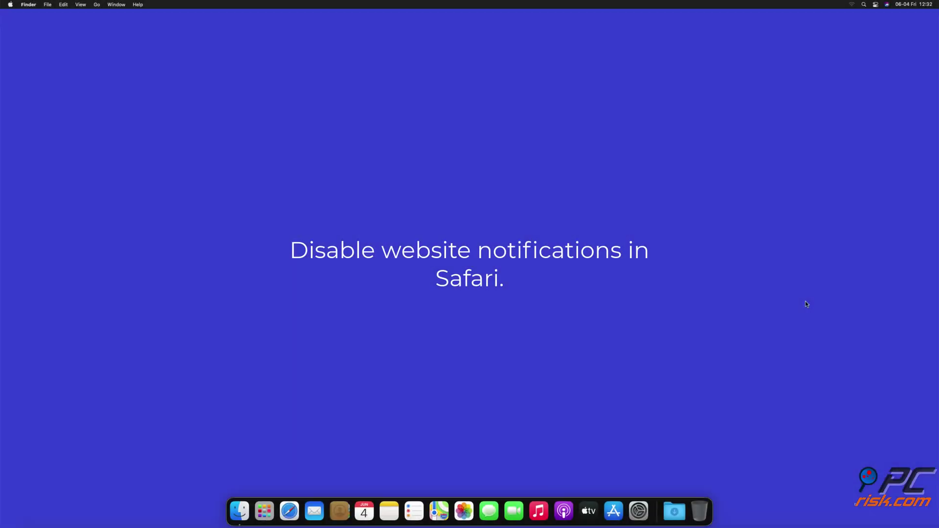
Launch Safari and open Preferences on the Websites tab, scrolled to Notifications.
click(284, 516)
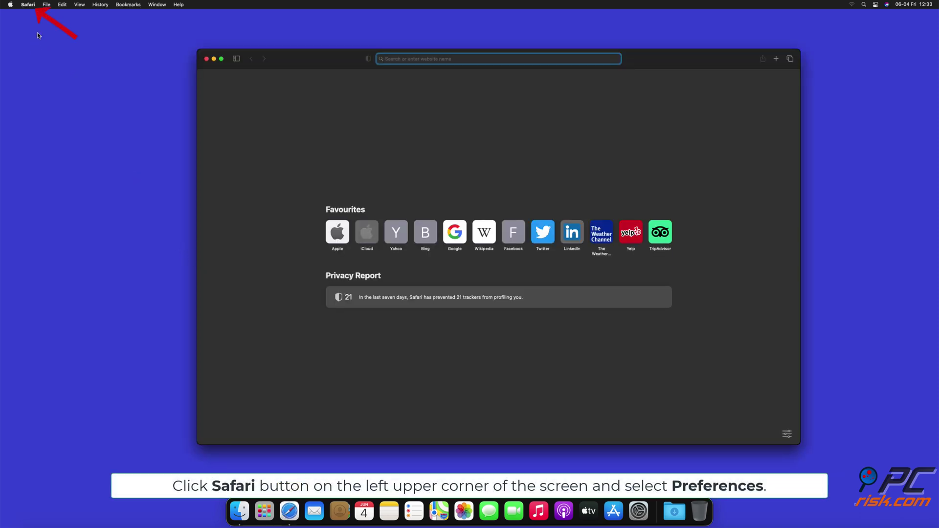
click(28, 5)
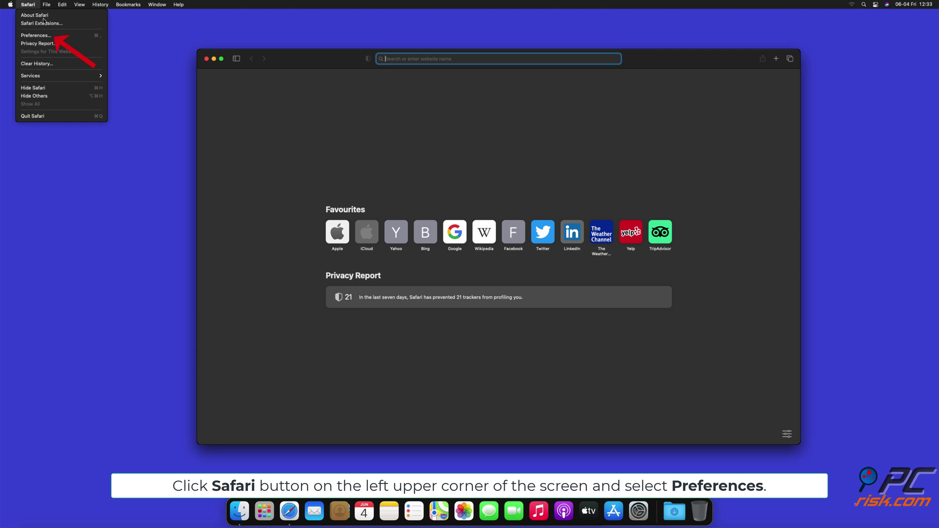
click(46, 35)
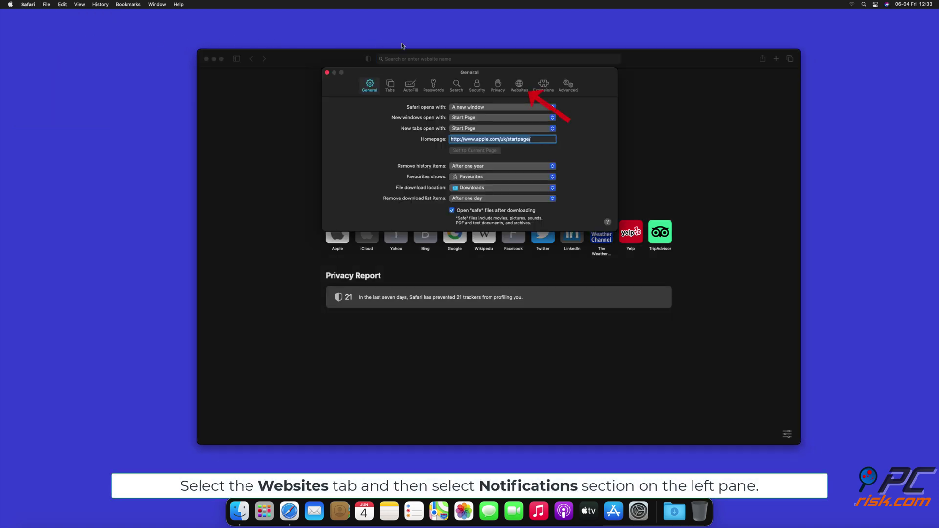
click(518, 88)
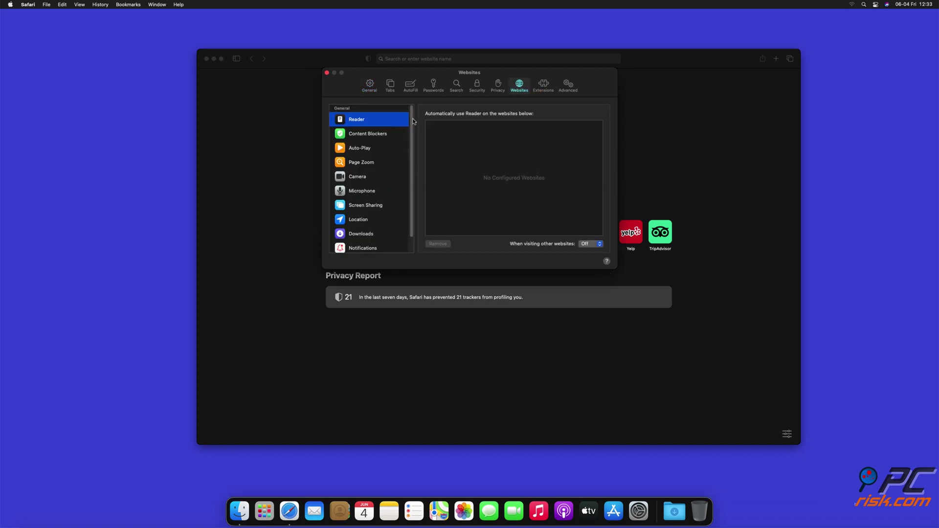
scroll(412, 129, down, 1)
scroll(412, 130, down, 2)
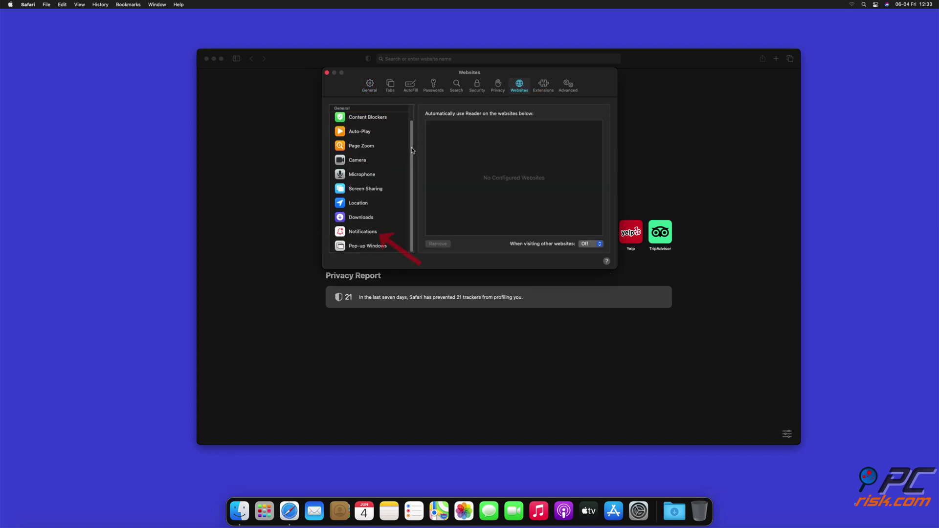
Set findmedia.biz, thehugefeed.com and watch-video.net to Deny under Notifications, then close Preferences and Safari.
click(364, 234)
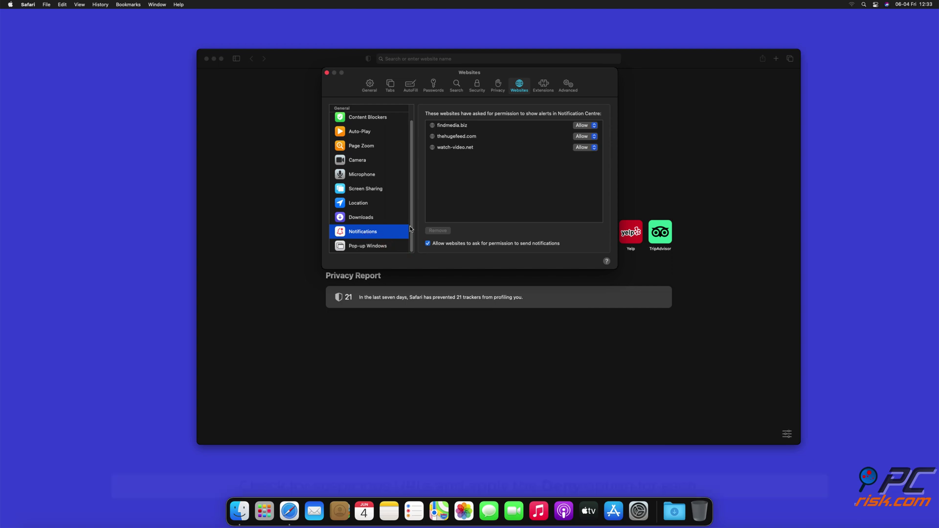
click(594, 126)
click(591, 135)
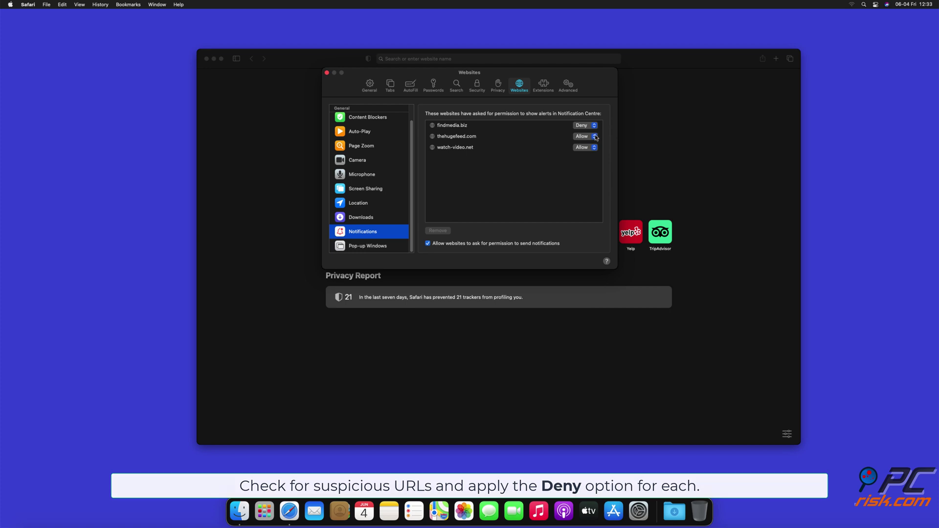
click(595, 137)
click(593, 146)
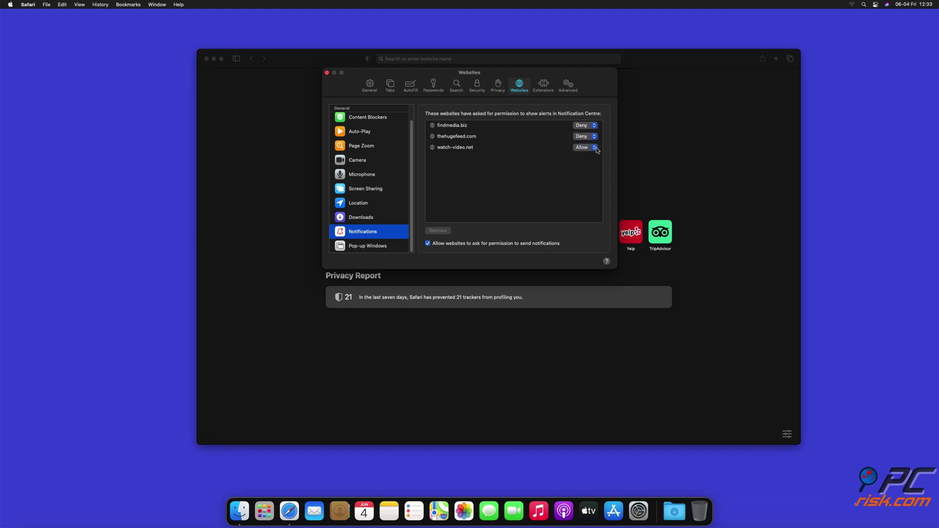
click(594, 147)
click(584, 157)
click(327, 73)
click(206, 59)
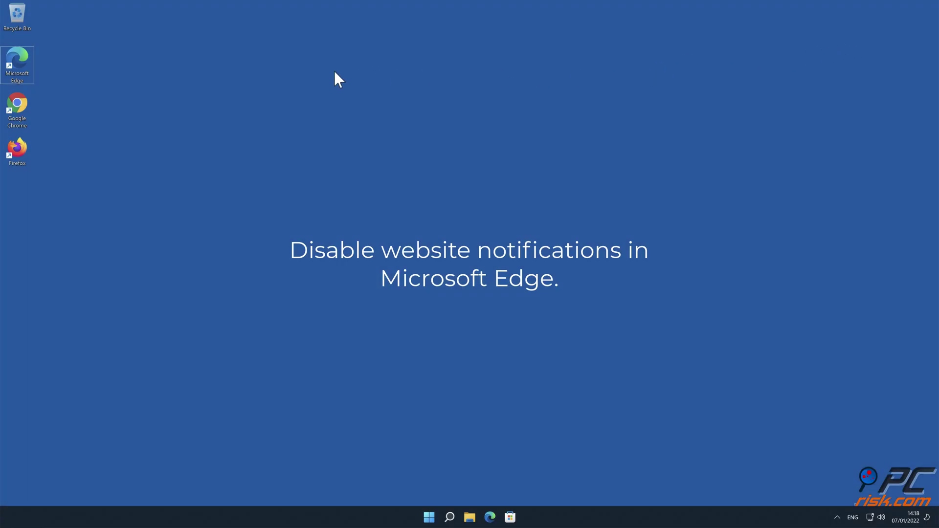
Launch Edge and go to Settings > Cookies and site permissions > Notifications.
double_click(21, 66)
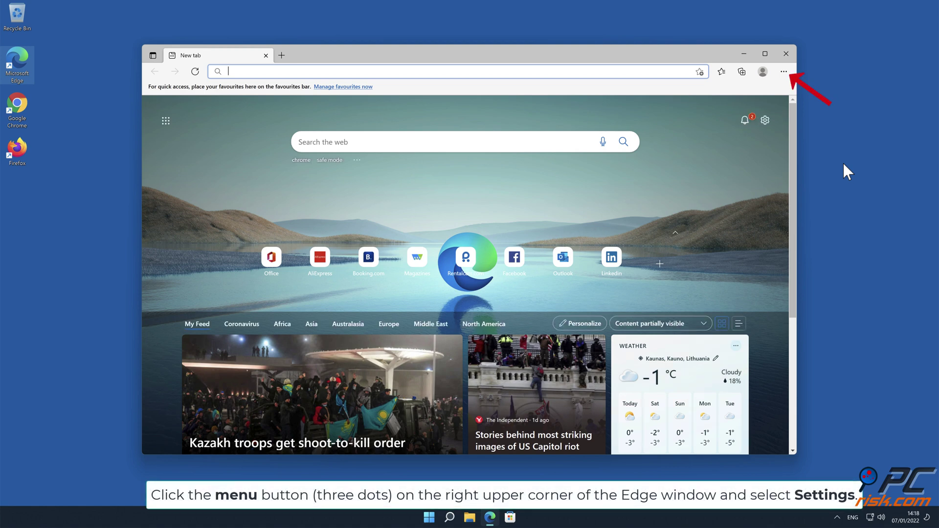
click(784, 72)
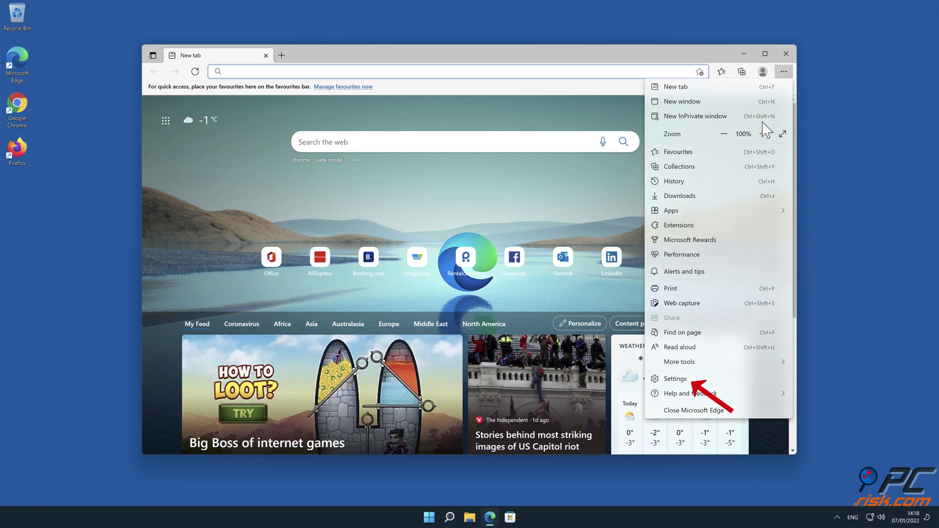
click(702, 379)
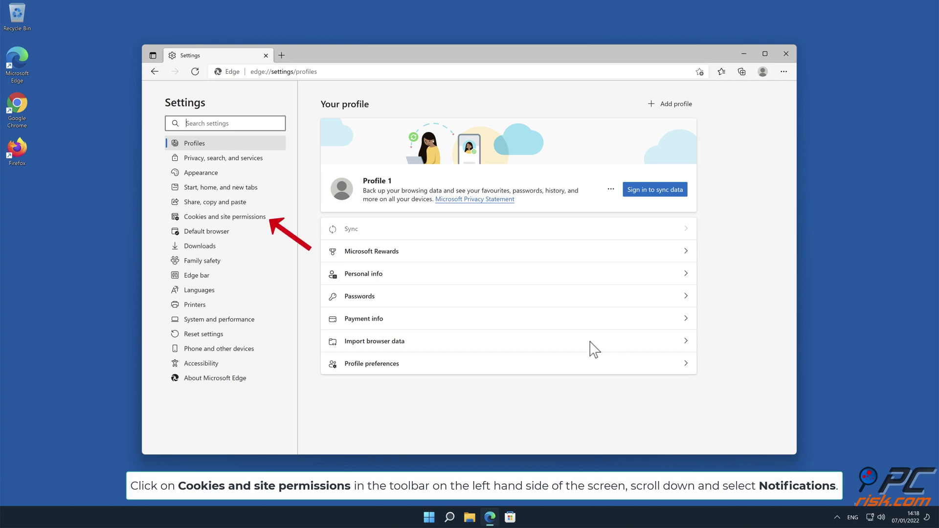
click(261, 222)
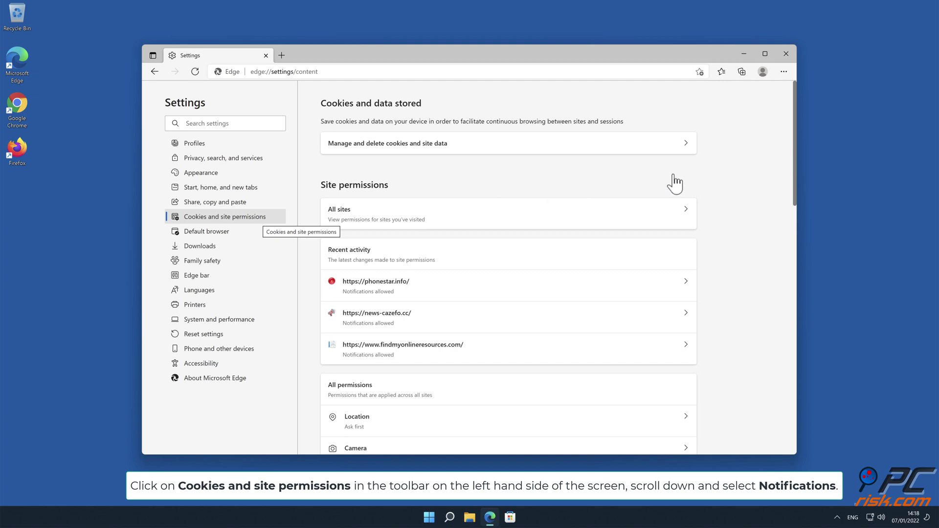
drag(795, 157, 797, 243)
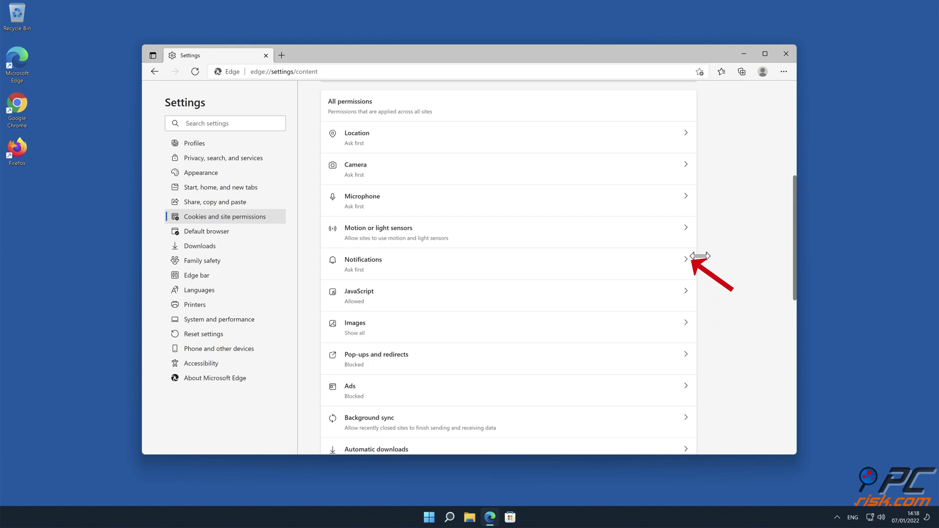
click(685, 265)
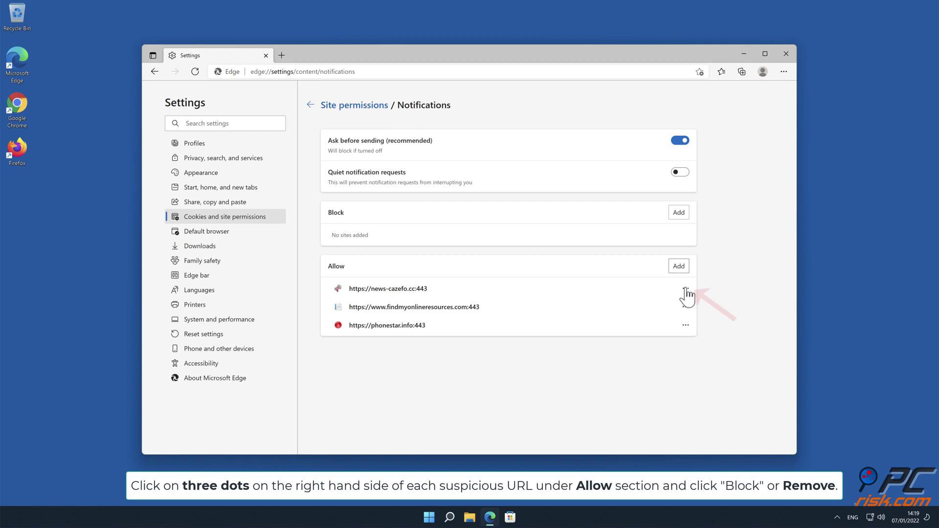
Remove news-cazefo.cc, findmyonlineresources.com and phonestar.info from Edge's Allow list, then close Edge.
click(685, 288)
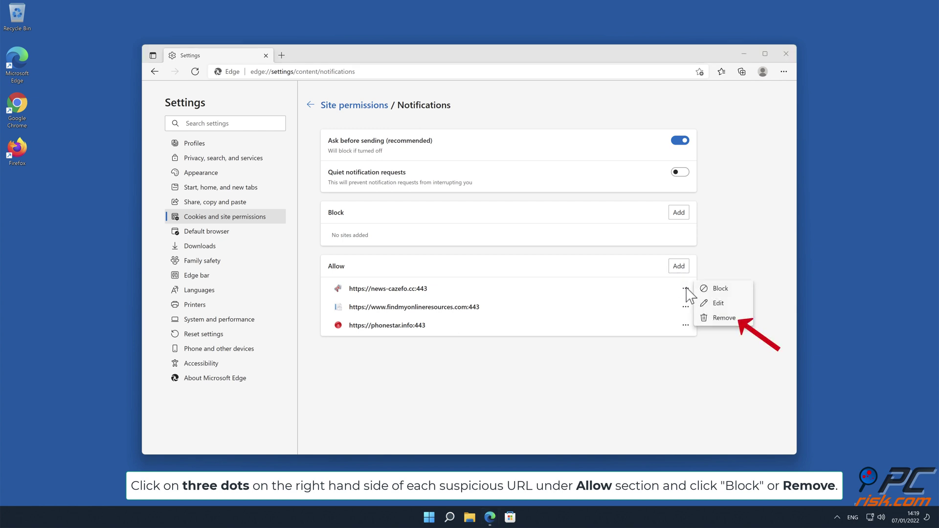
click(727, 321)
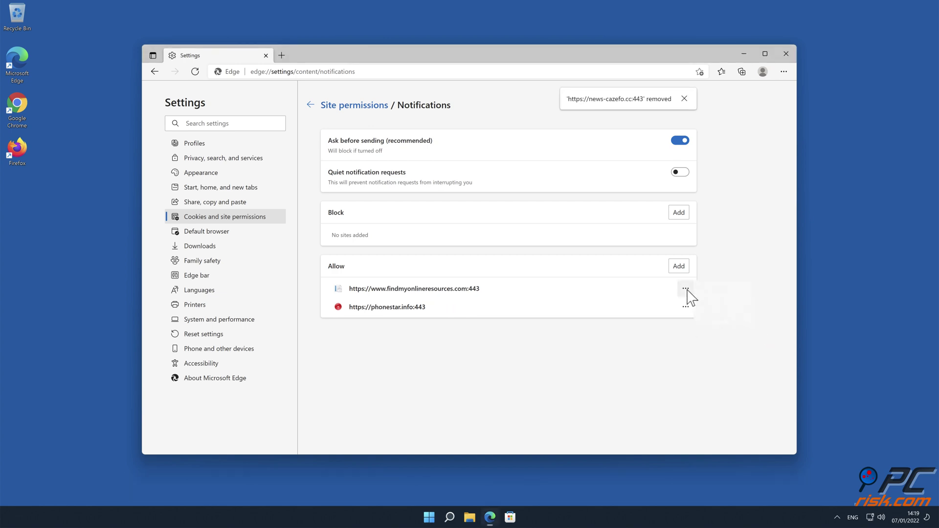
click(685, 288)
click(725, 319)
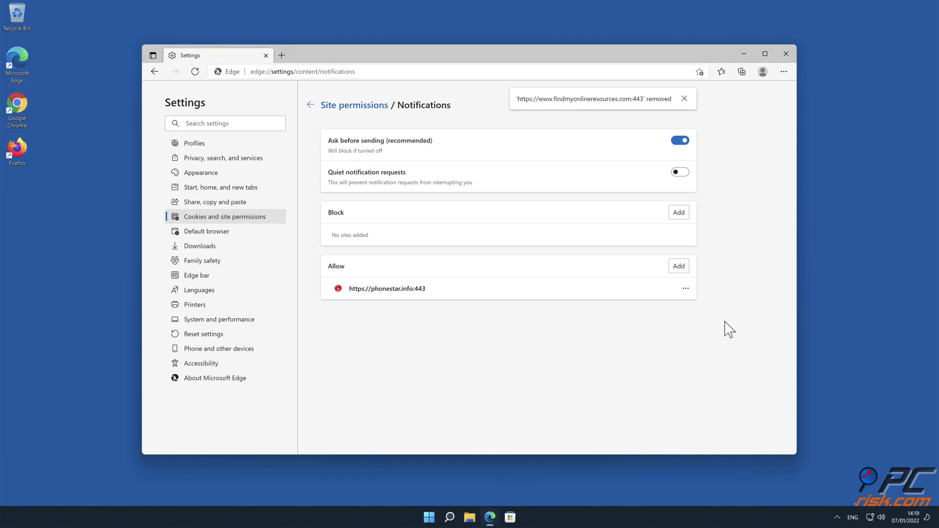
click(685, 289)
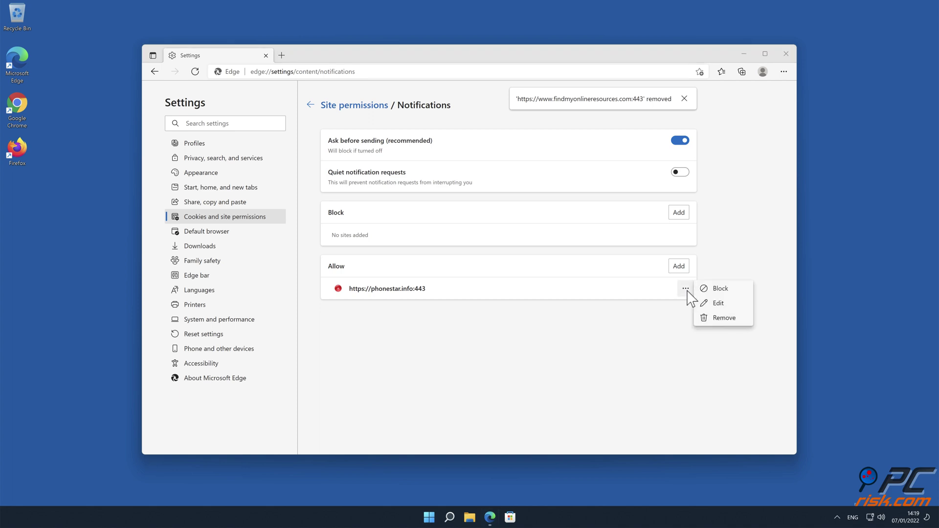
click(719, 318)
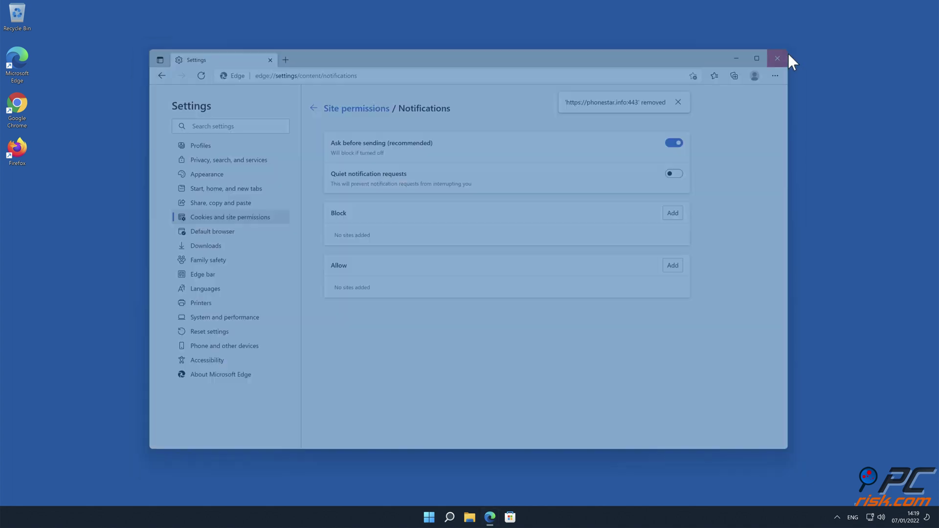
click(786, 54)
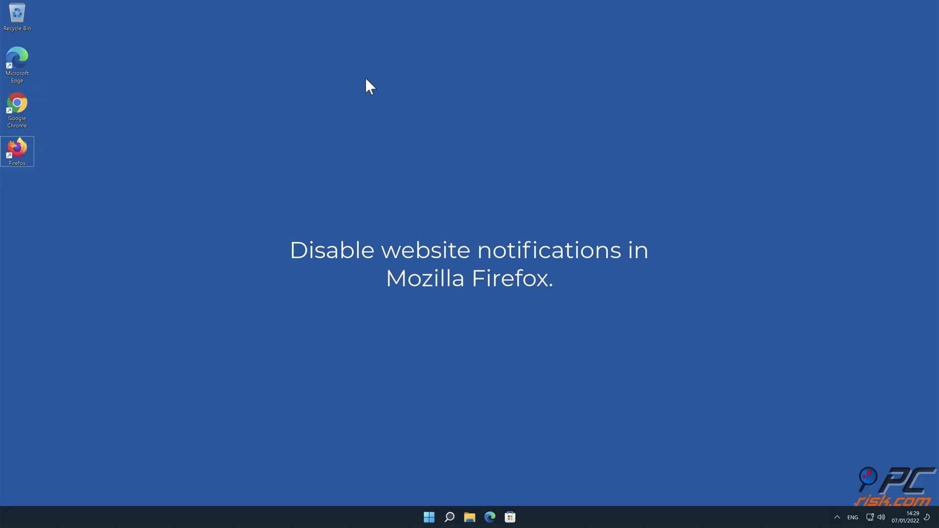
Launch Firefox and go to Settings > Privacy & Security, scrolled down to the Permissions section.
double_click(12, 148)
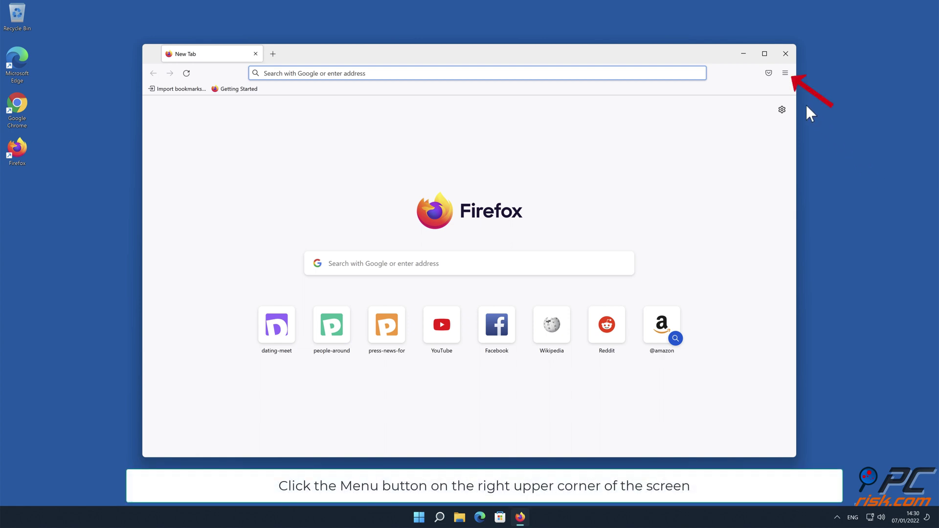
click(785, 73)
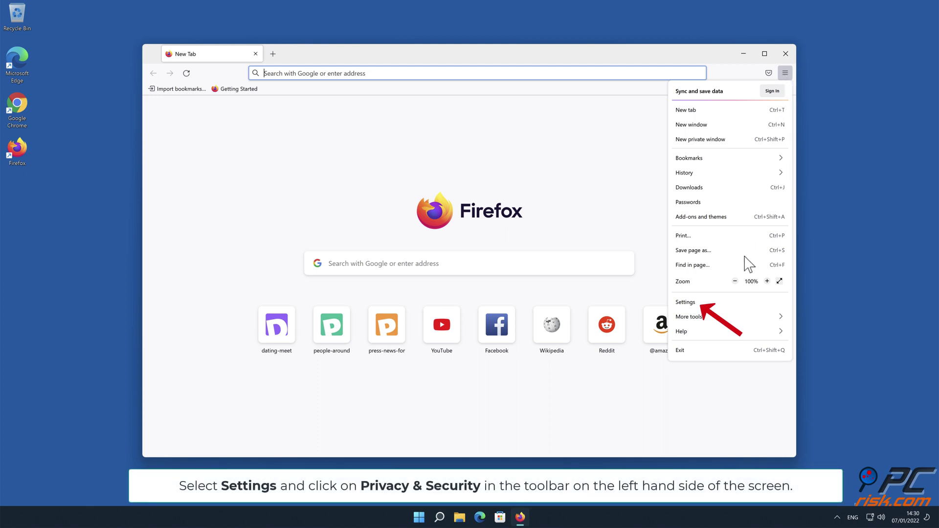
click(736, 307)
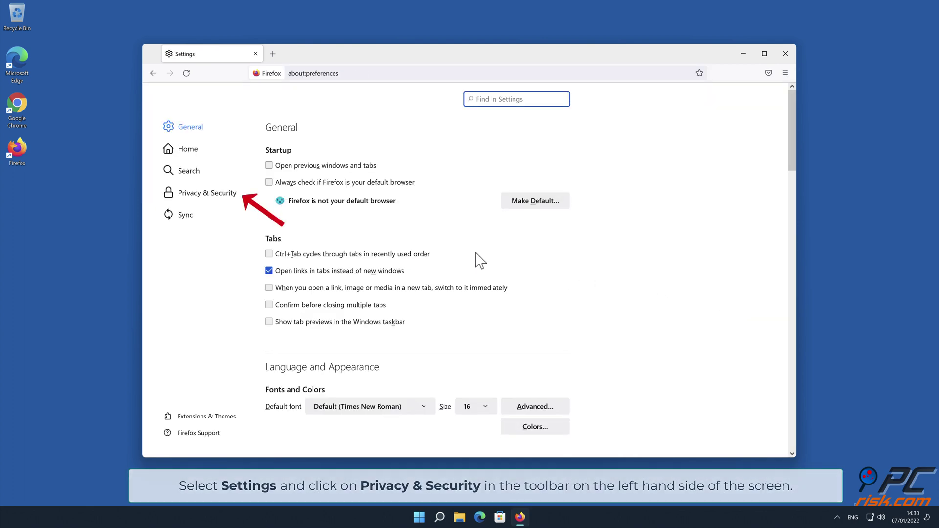
click(220, 193)
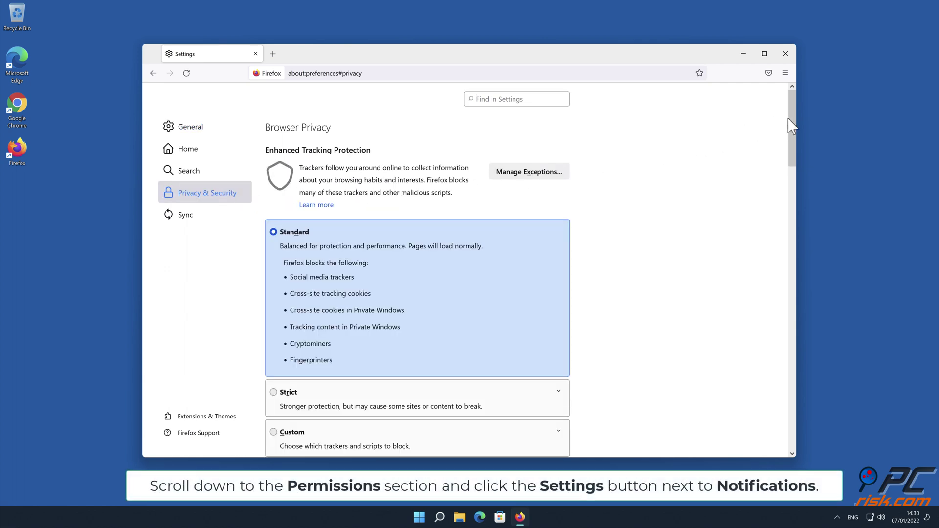
drag(789, 118, 791, 299)
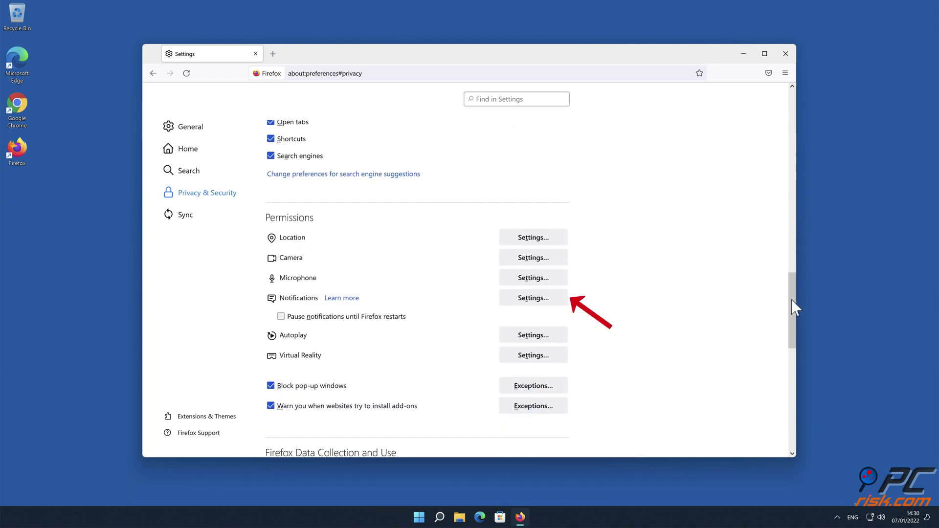
Open the Notifications permission settings and expand the Status choices for eclto.people-around.me.
click(558, 300)
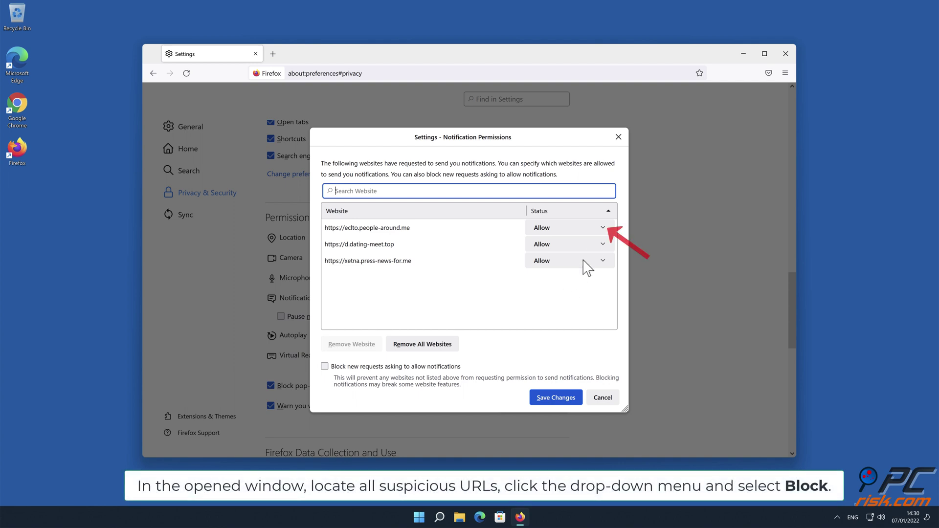
click(601, 229)
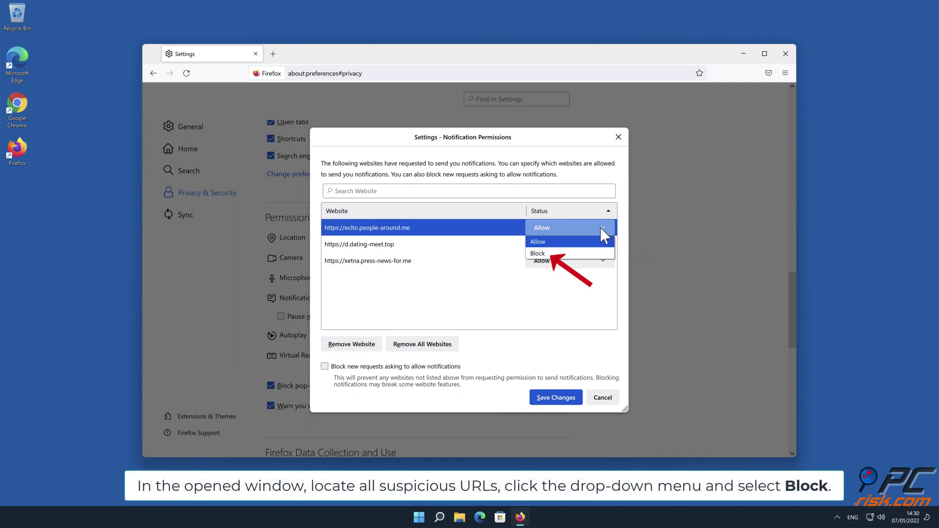